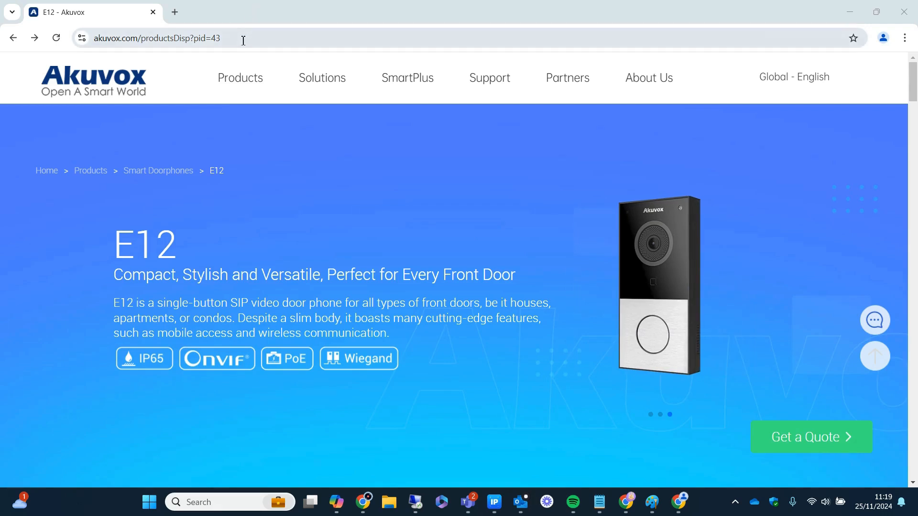
# - Go to the Akuvox Cloud administrator login page at ecloud.akuvox.com
pyautogui.click(243, 42)
pyautogui.write('eclo')
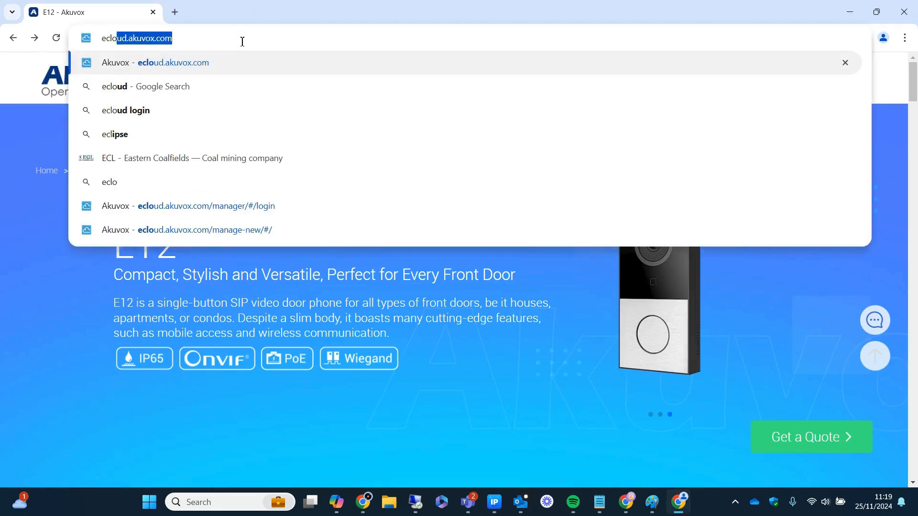
pyautogui.press('Return')
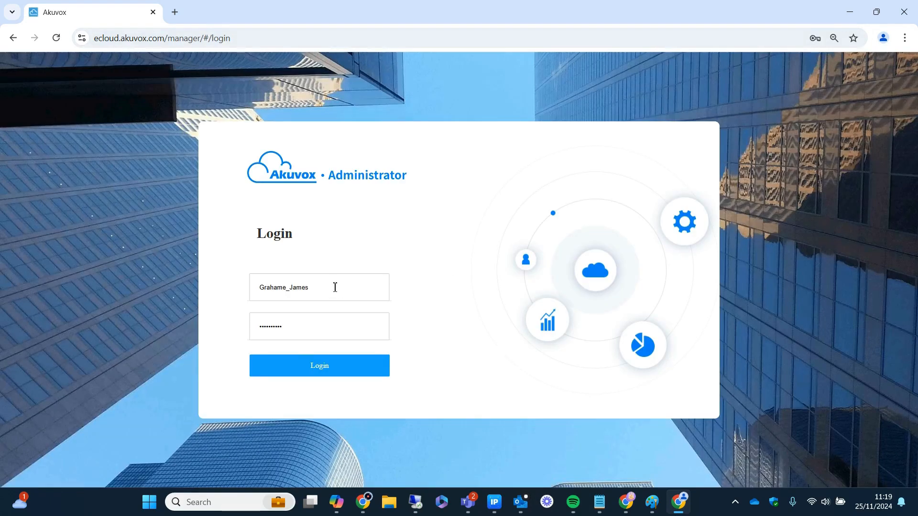
# - Log in to Akuvox Cloud with the saved administrator credentials
pyautogui.click(334, 287)
pyautogui.click(297, 324)
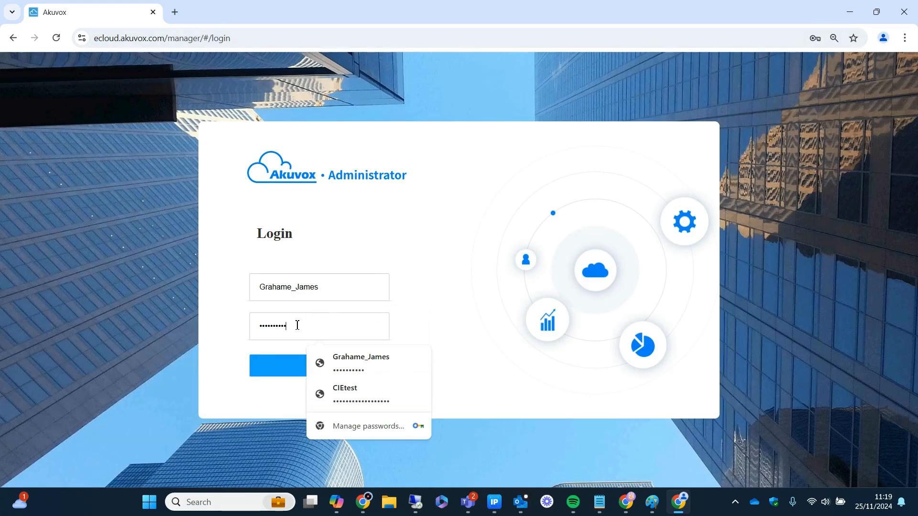
pyautogui.click(302, 375)
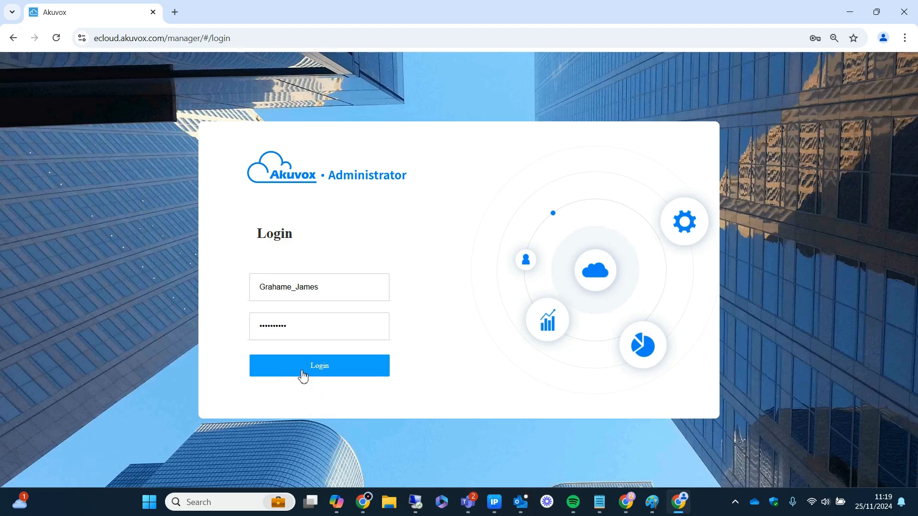
pyautogui.click(303, 376)
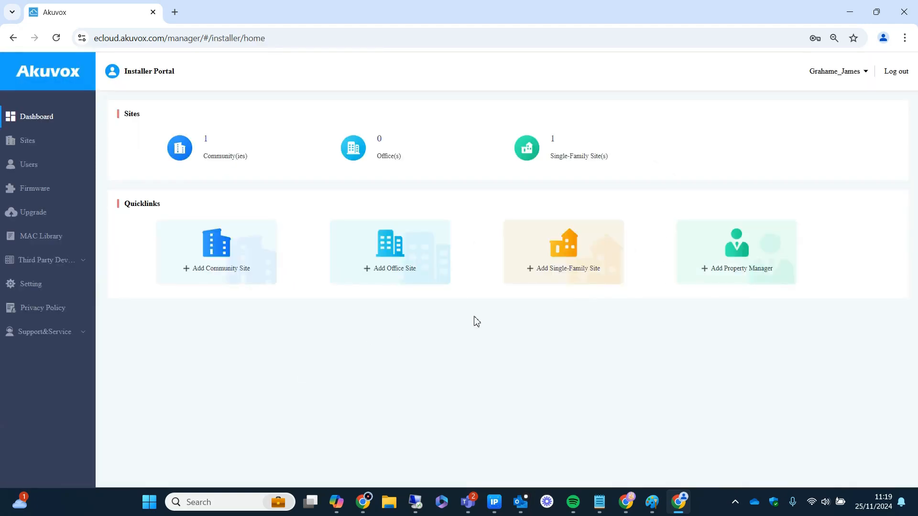
# - Start a new single-family site and enter the customer's full name and e-mail address
pyautogui.click(566, 257)
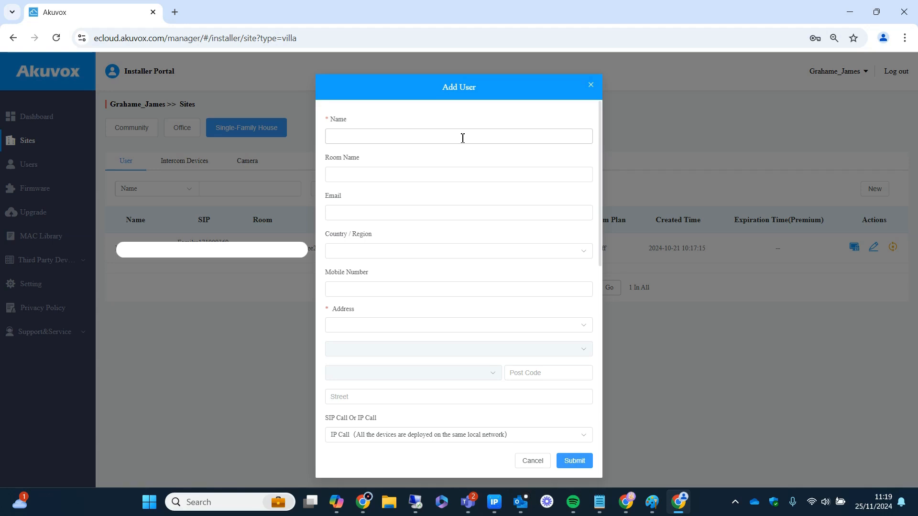
pyautogui.click(463, 138)
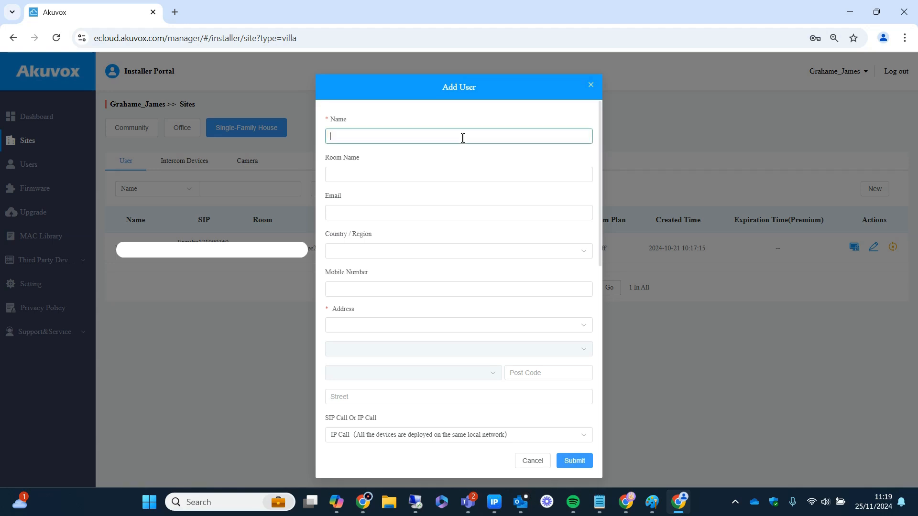
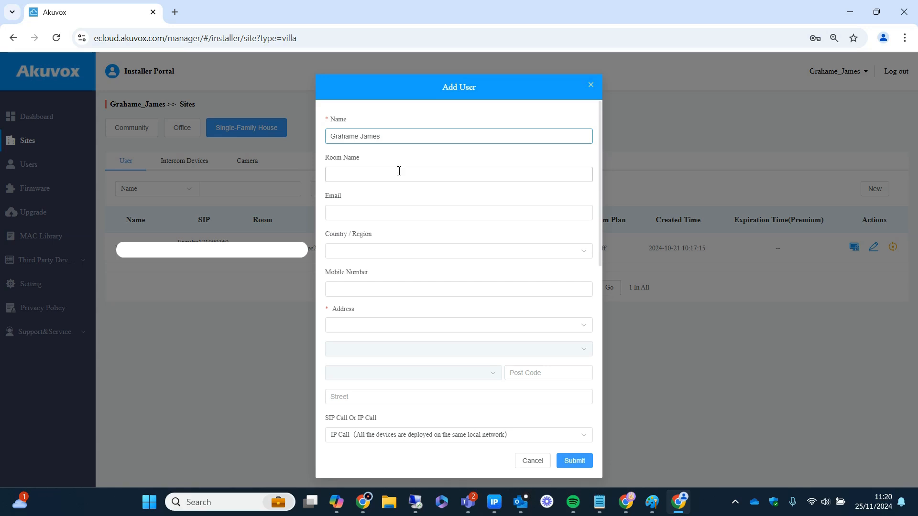
pyautogui.click(378, 213)
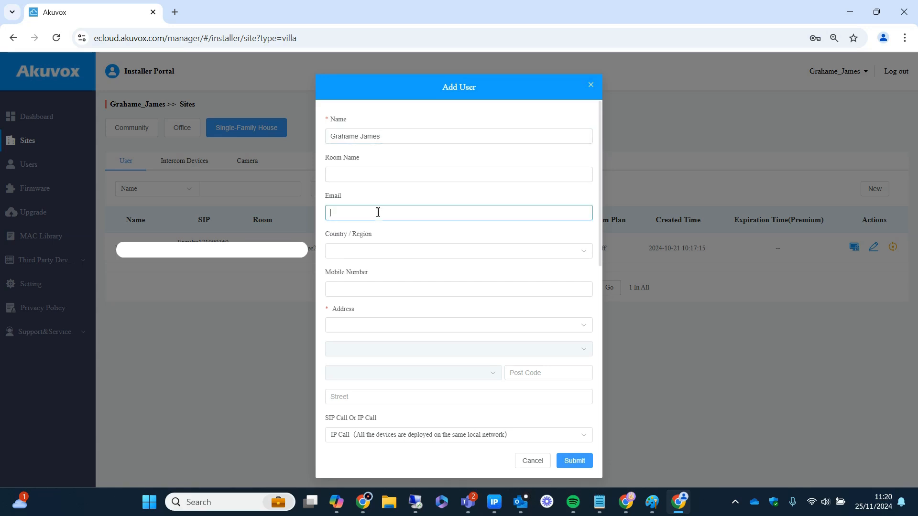
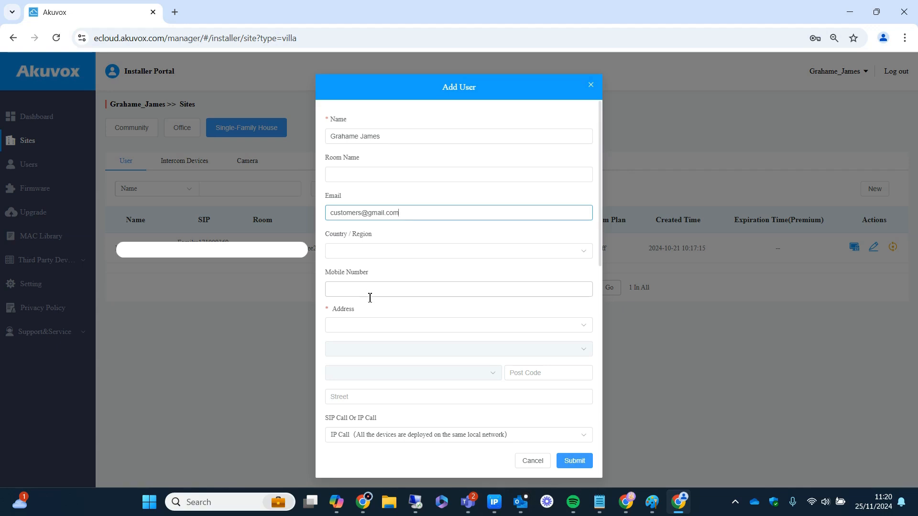
# - Set the address to United Kingdom, West Sussex, with the user's city chosen
pyautogui.click(375, 325)
pyautogui.write('united')
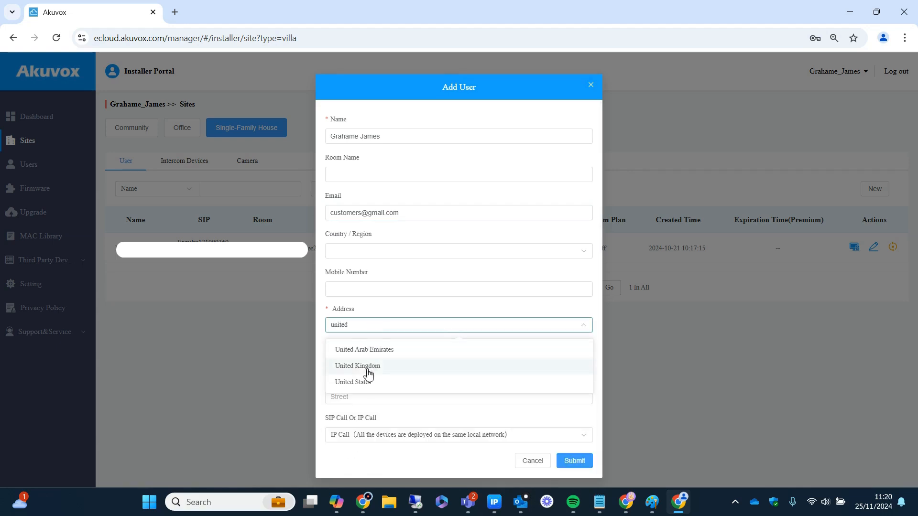
pyautogui.click(363, 366)
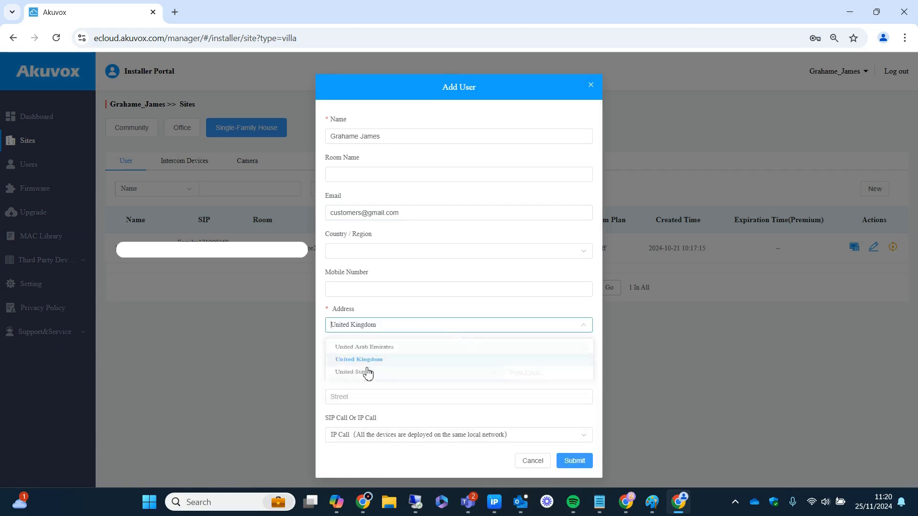
pyautogui.click(355, 349)
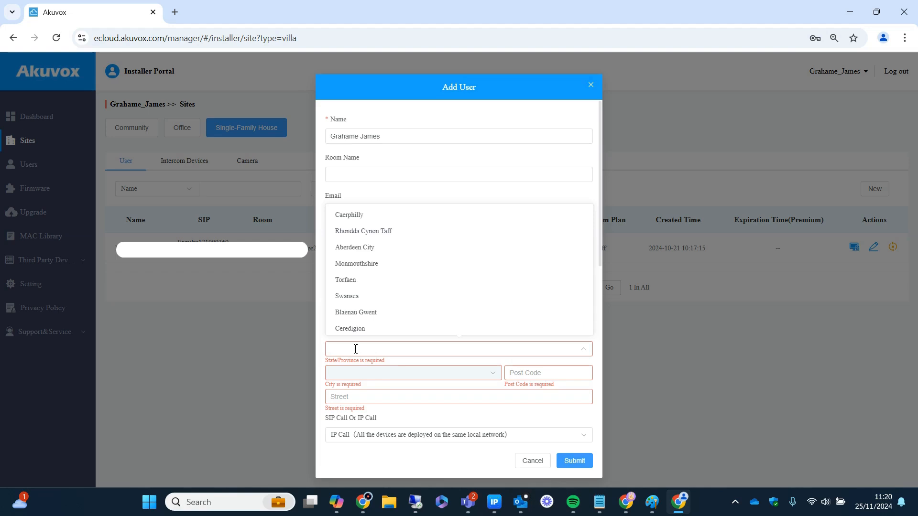
pyautogui.write('west')
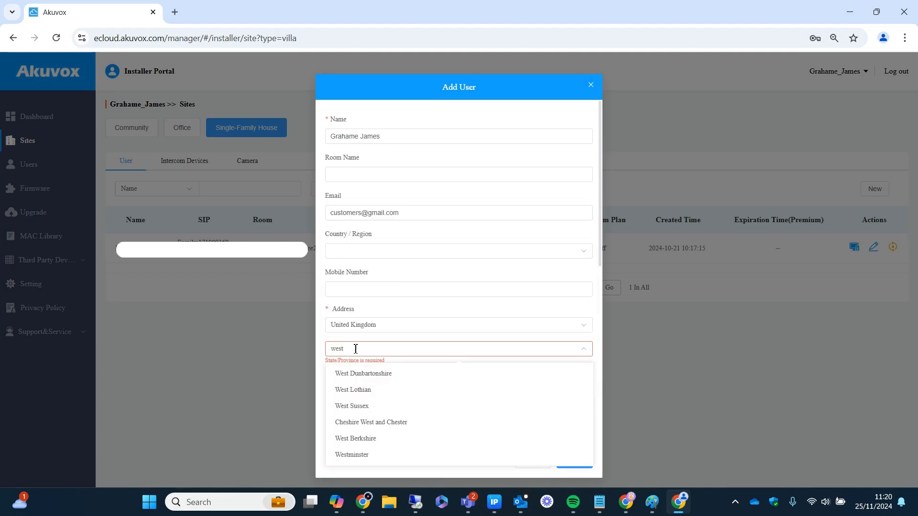
pyautogui.click(369, 406)
pyautogui.click(364, 373)
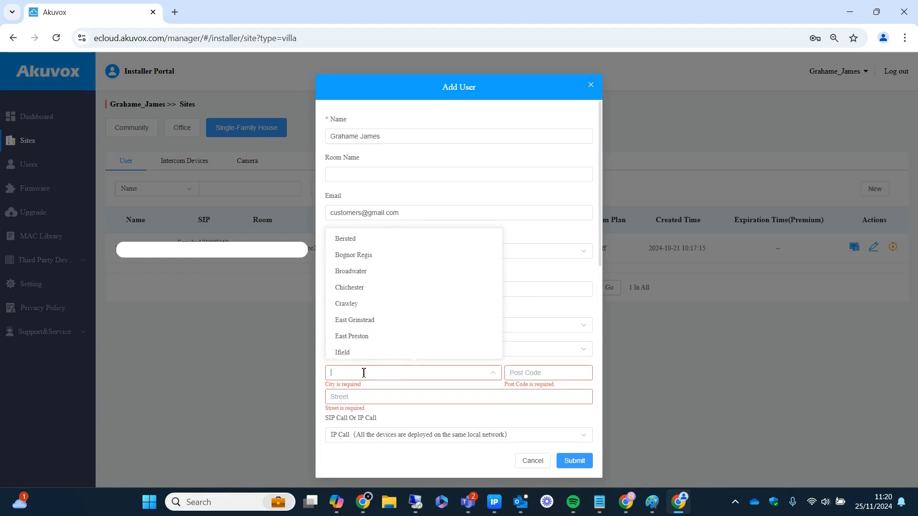
pyautogui.click(361, 308)
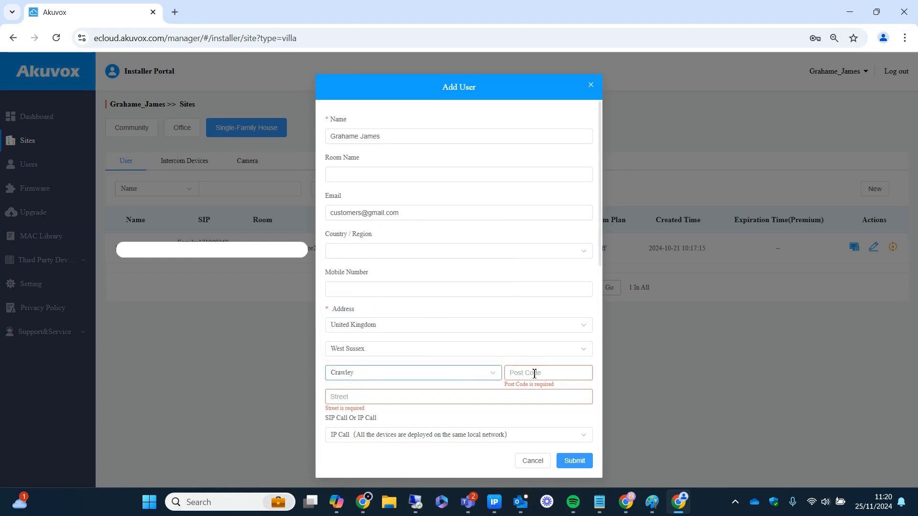
# - Enter the customer's post code and street address
pyautogui.click(534, 373)
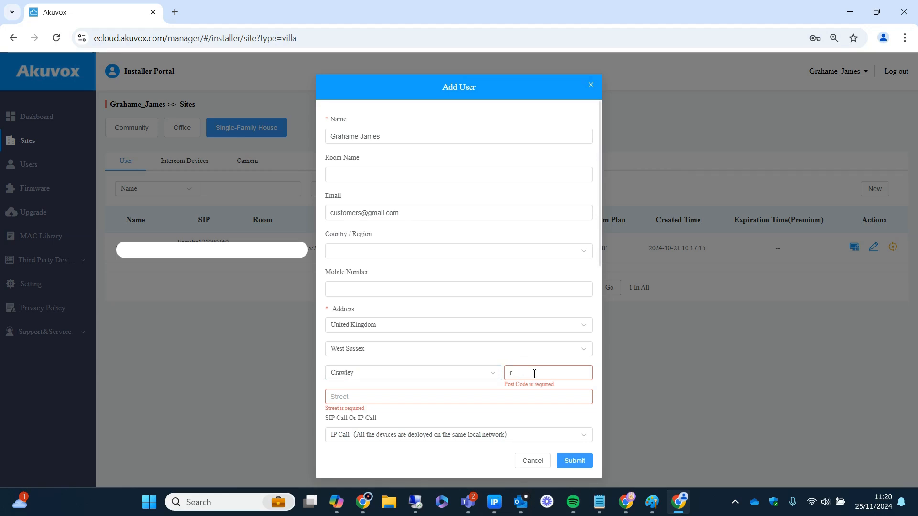
pyautogui.click(383, 398)
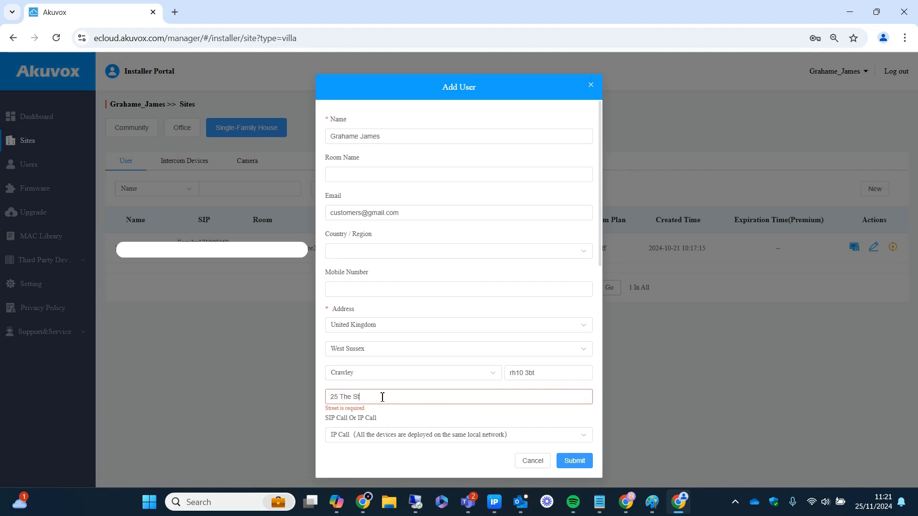
pyautogui.moveTo(600, 249); pyautogui.dragTo(607, 312)
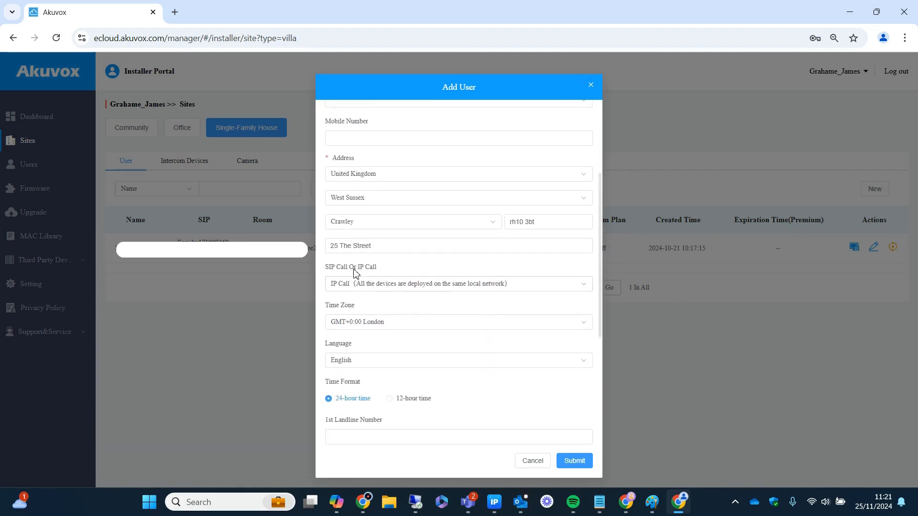
pyautogui.click(467, 286)
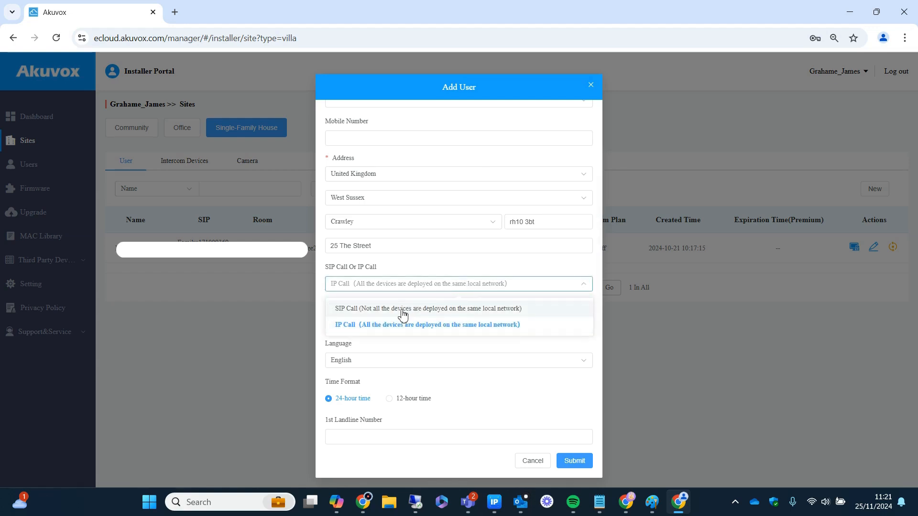
pyautogui.click(410, 329)
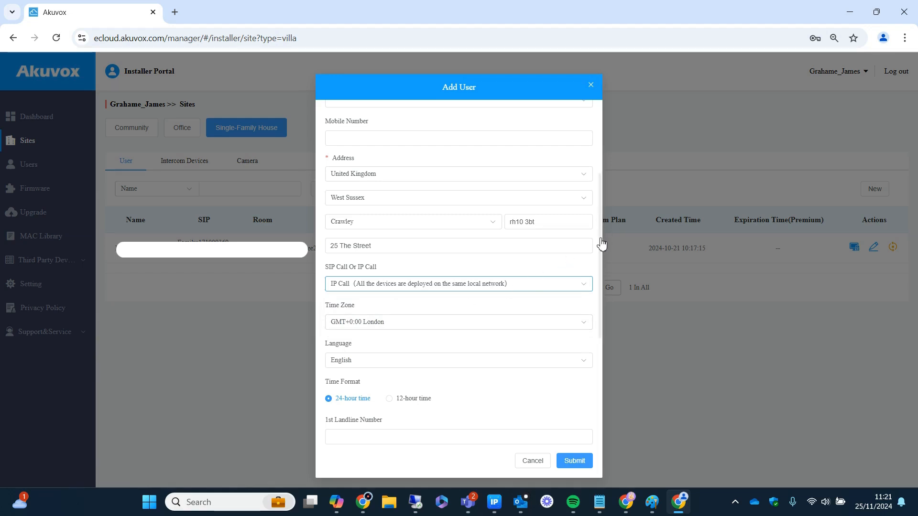
pyautogui.scroll(-1, 601, 244)
pyautogui.moveTo(602, 244); pyautogui.dragTo(603, 349)
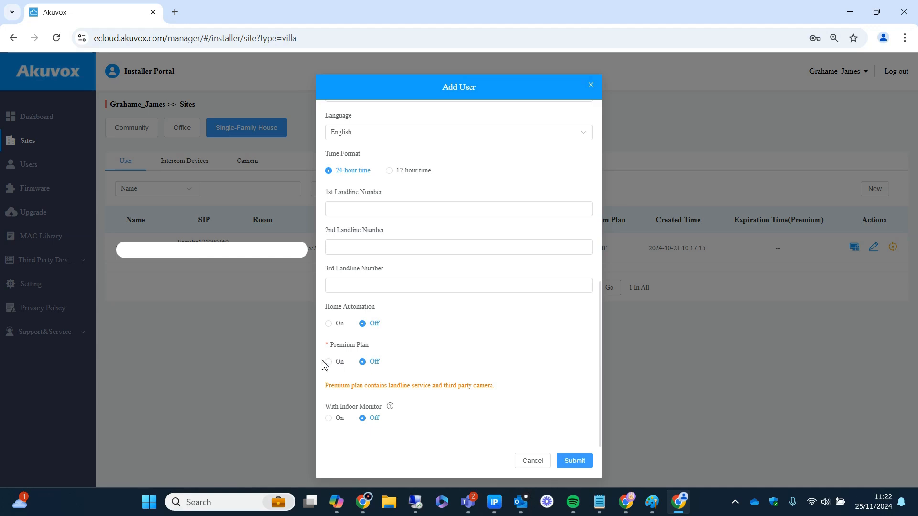
# - Turn Premium Plan off and With Indoor Monitor on for the new user
pyautogui.click(329, 362)
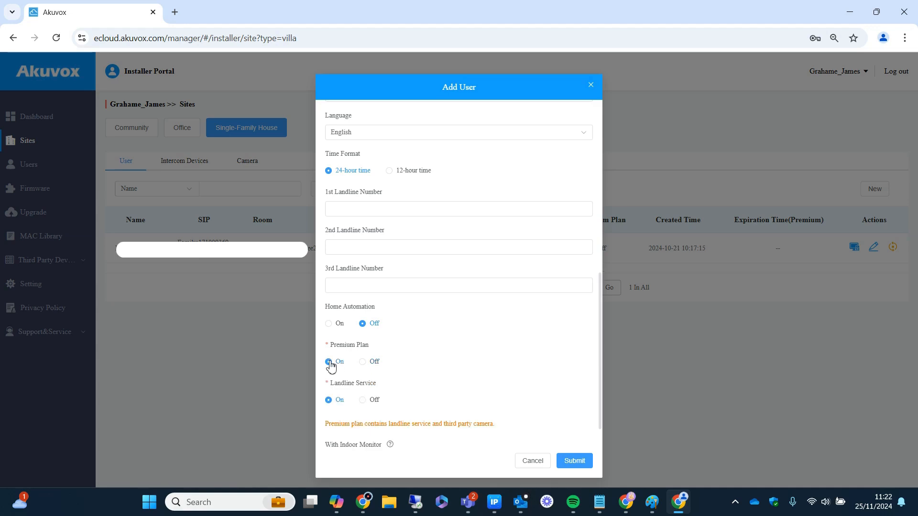
pyautogui.click(363, 363)
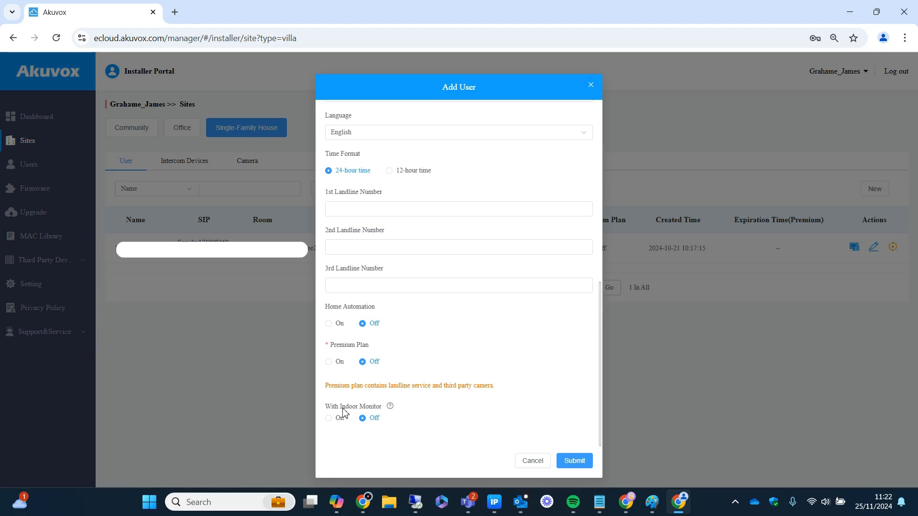
pyautogui.click(328, 419)
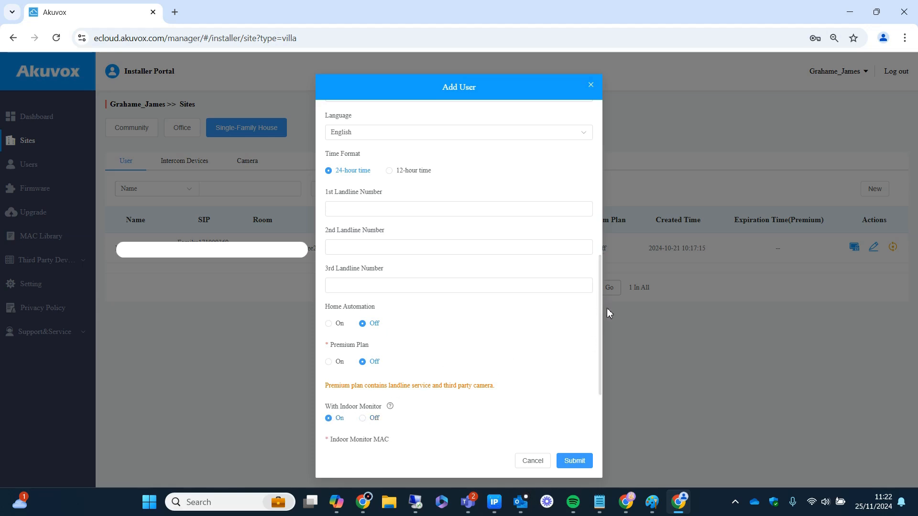
pyautogui.moveTo(601, 320); pyautogui.dragTo(601, 388)
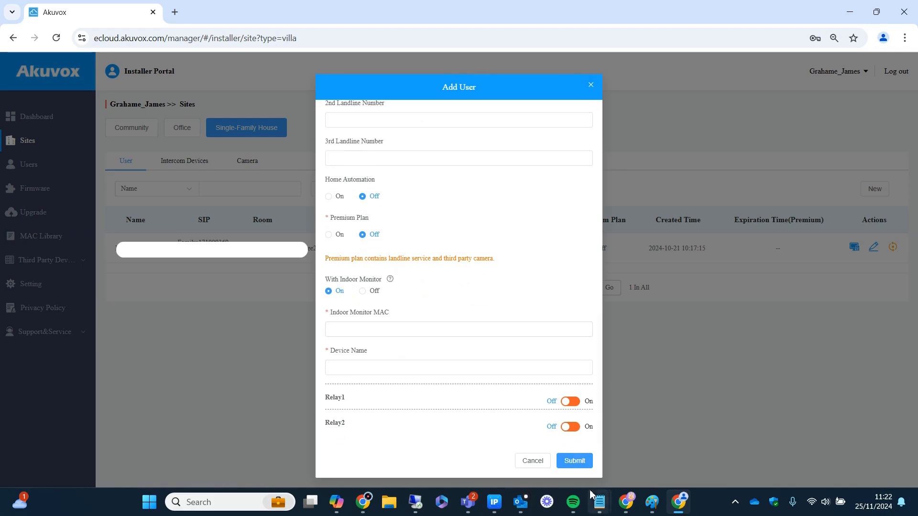
pyautogui.moveTo(600, 502)
pyautogui.click(651, 456)
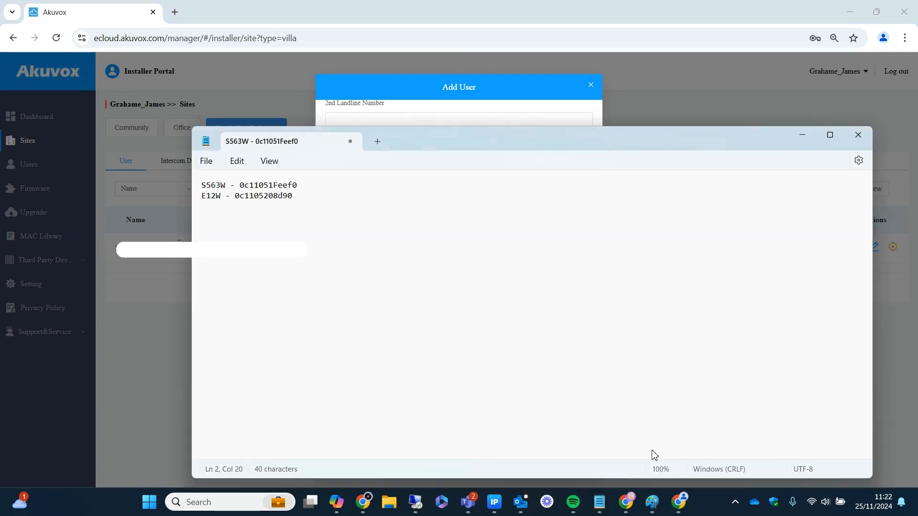
pyautogui.moveTo(300, 185); pyautogui.dragTo(241, 185)
pyautogui.hotkey('ctrl', 'c')
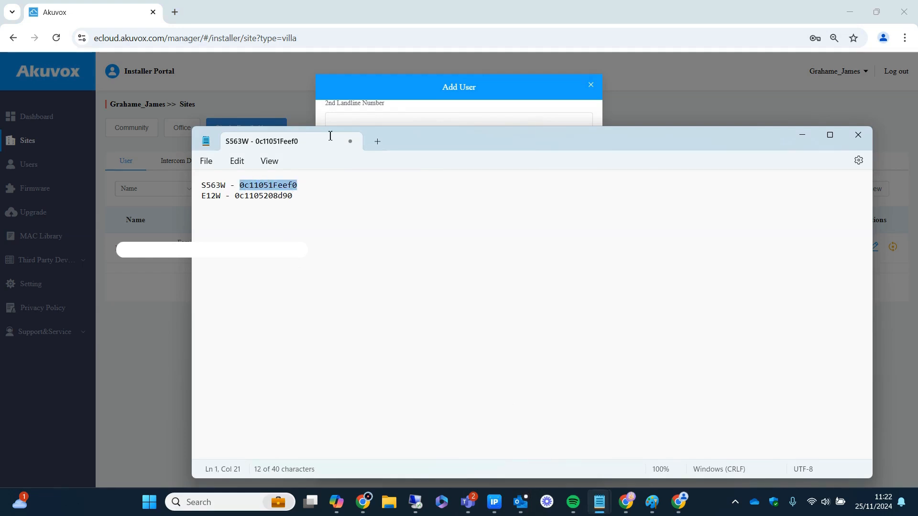
pyautogui.click(439, 89)
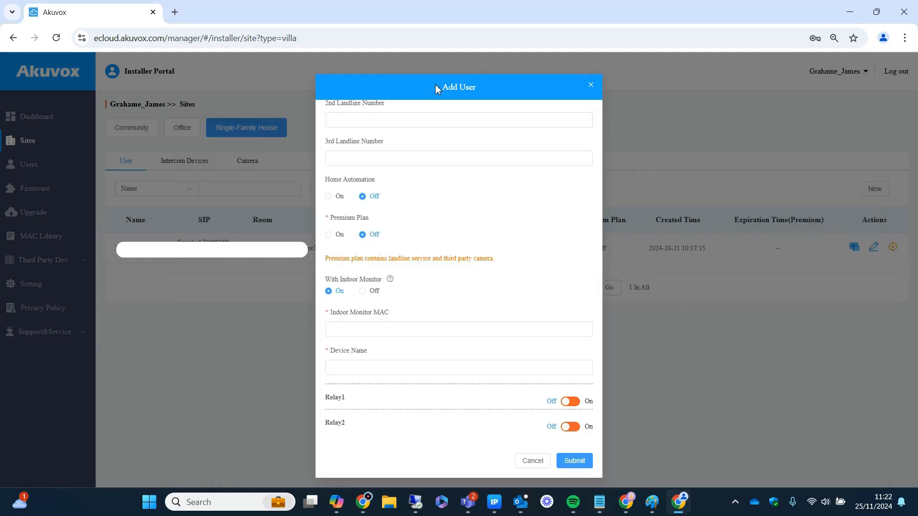
pyautogui.click(391, 331)
pyautogui.hotkey('ctrl', 'v')
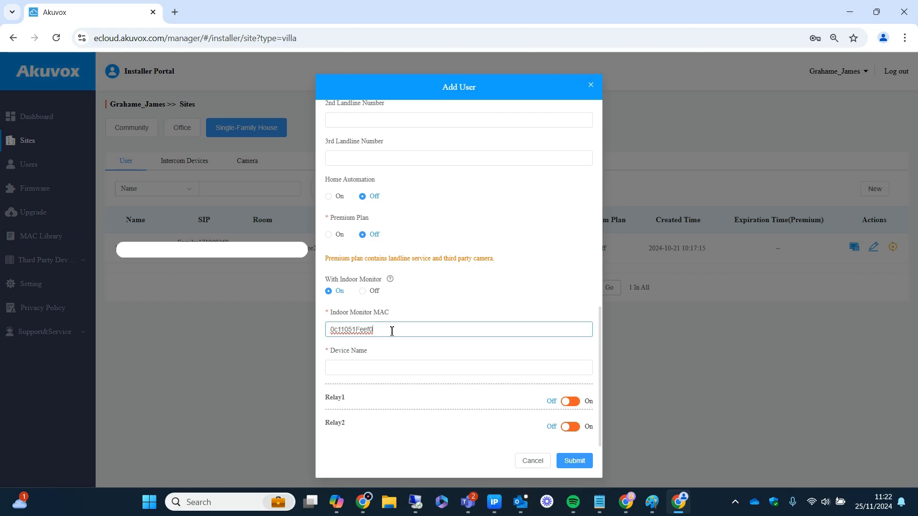
pyautogui.click(370, 369)
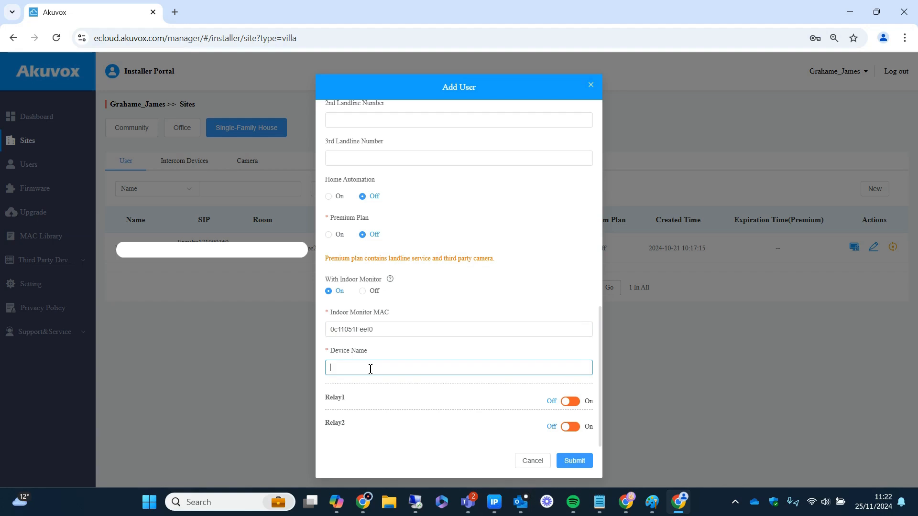
pyautogui.write('Kitchen')
pyautogui.click(575, 463)
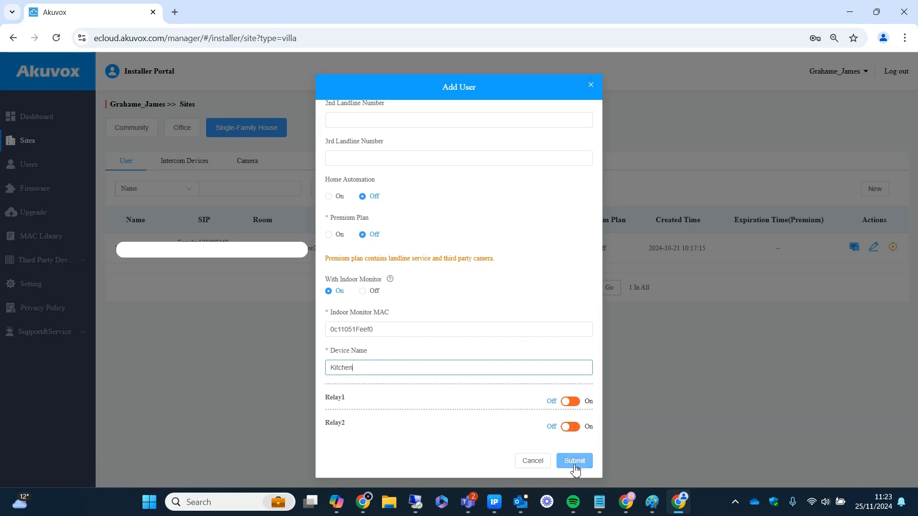
pyautogui.click(576, 462)
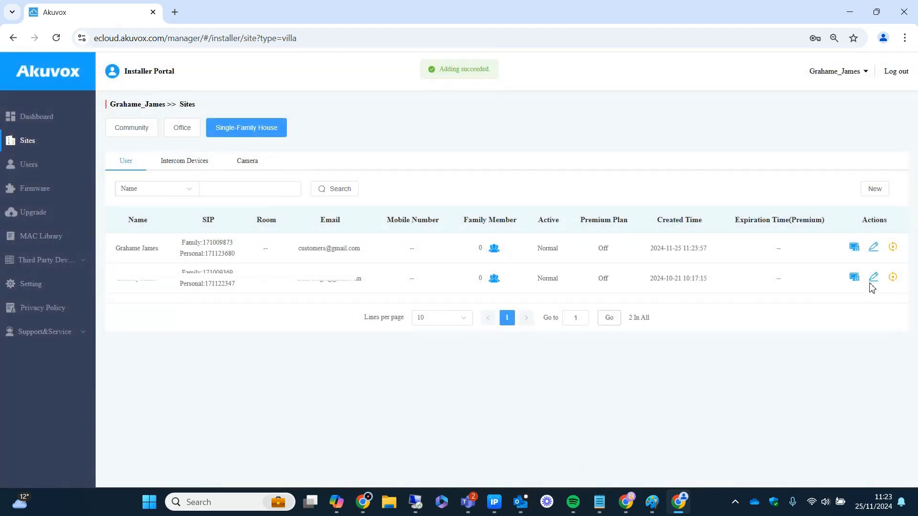
# - Open the new user's device list and start a new device
pyautogui.click(854, 247)
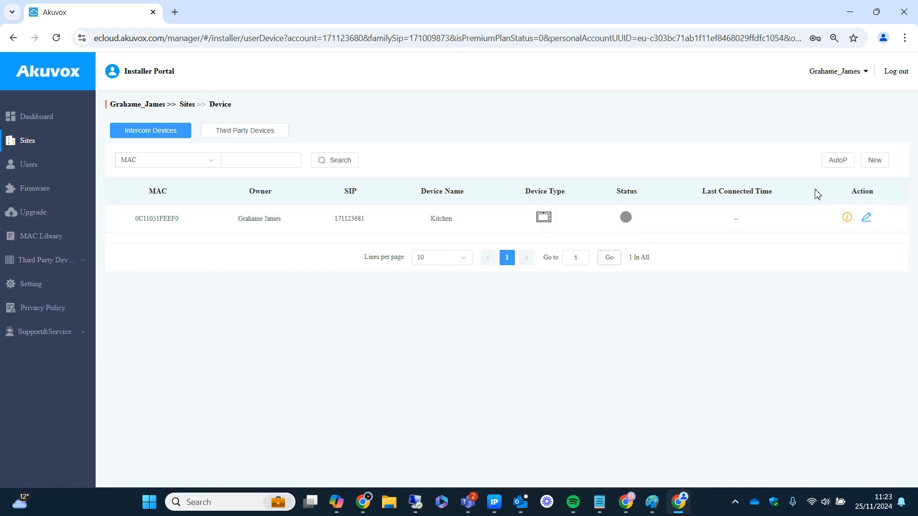
pyautogui.click(880, 167)
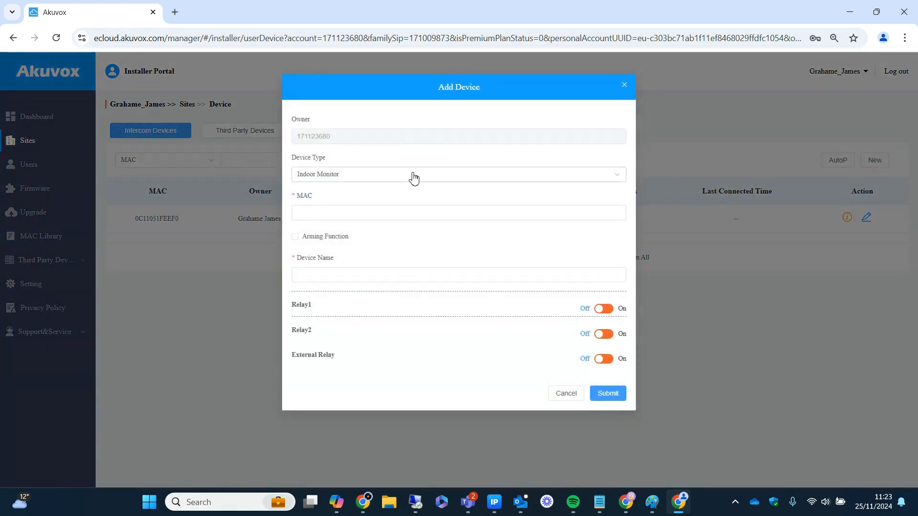
# - Set the new device's type to Single-tenant Doorphone
pyautogui.click(414, 179)
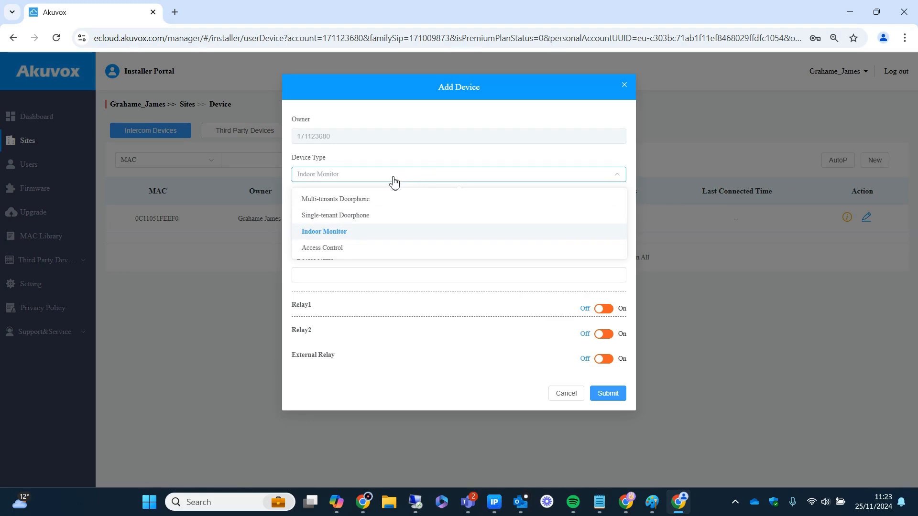
pyautogui.click(349, 216)
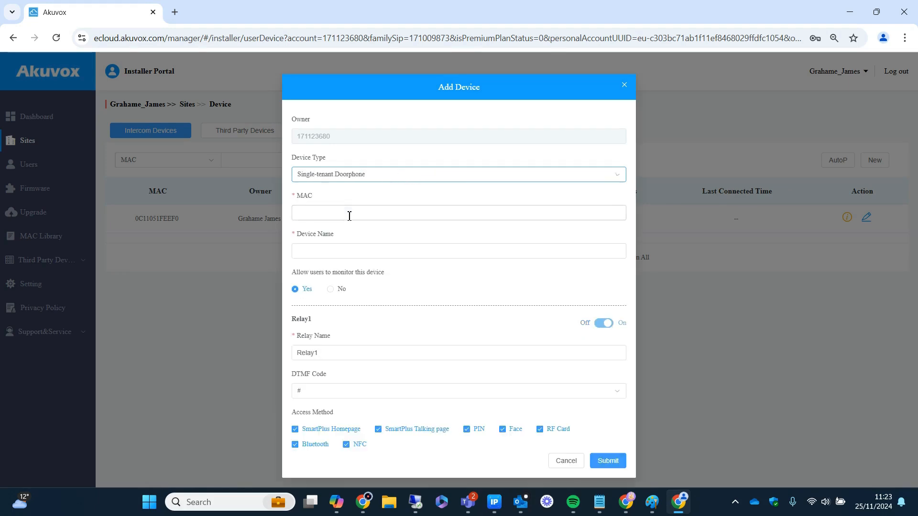
pyautogui.click(337, 216)
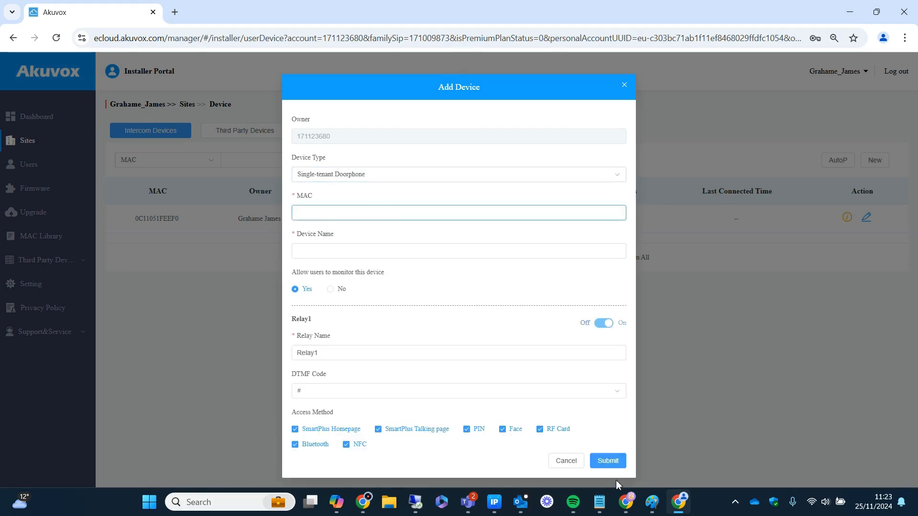
pyautogui.click(601, 502)
pyautogui.click(652, 437)
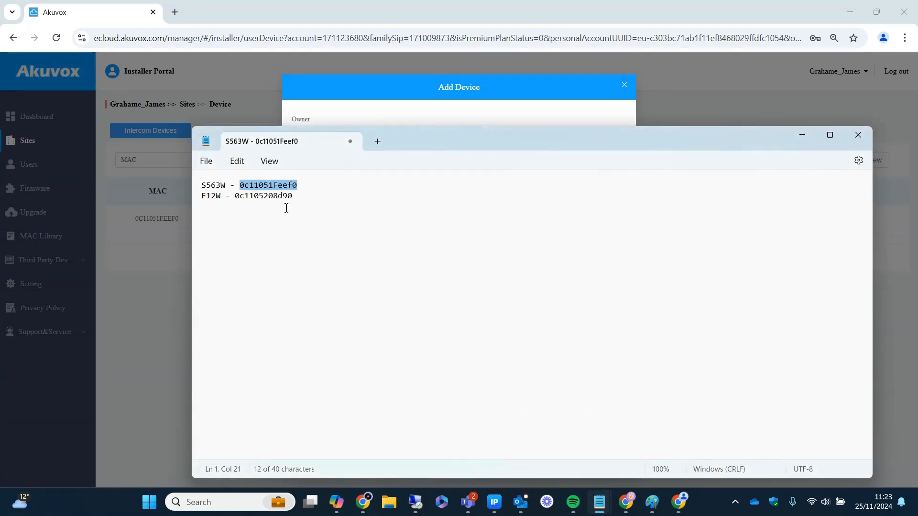
pyautogui.moveTo(298, 198); pyautogui.dragTo(233, 198)
pyautogui.hotkey('ctrl', 'c')
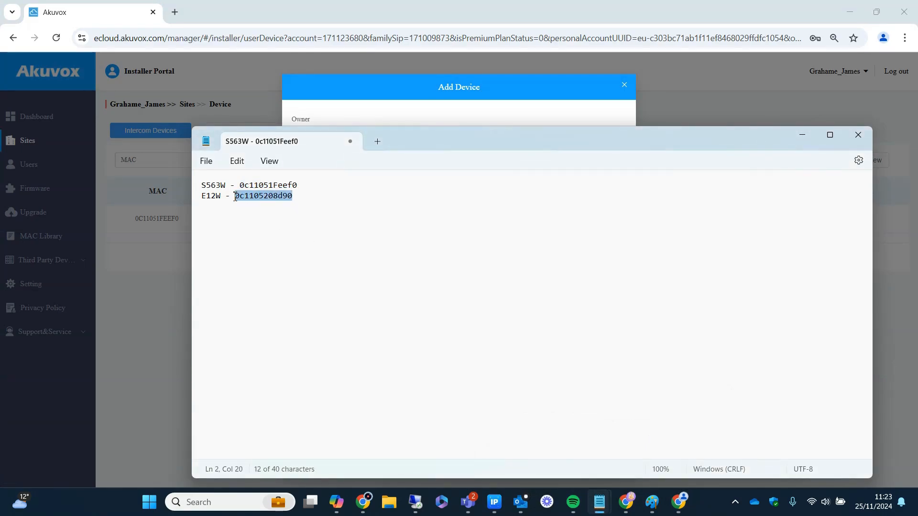
pyautogui.click(409, 87)
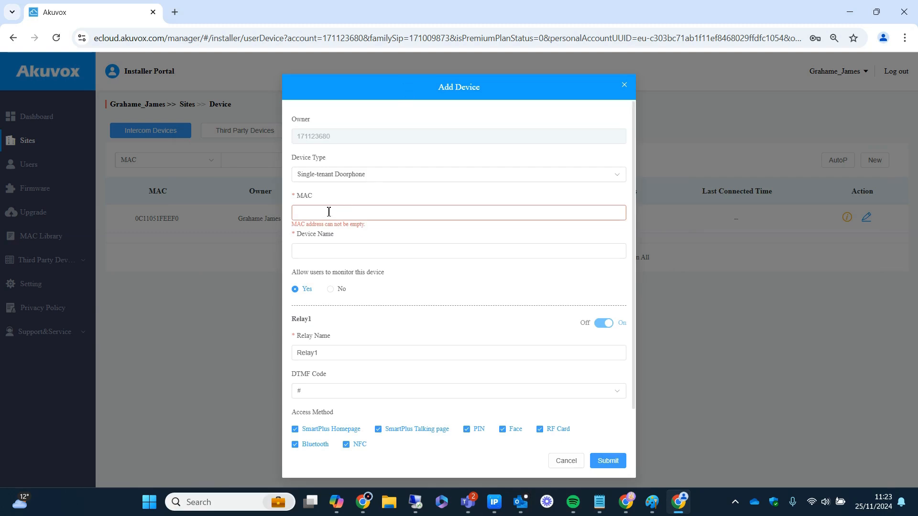
pyautogui.hotkey('ctrl', 'v')
pyautogui.click(332, 255)
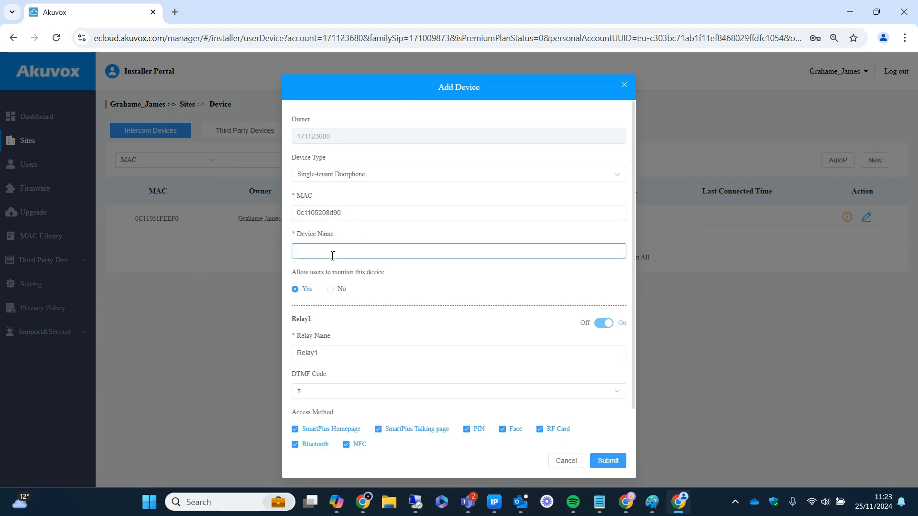
pyautogui.write('Front Door')
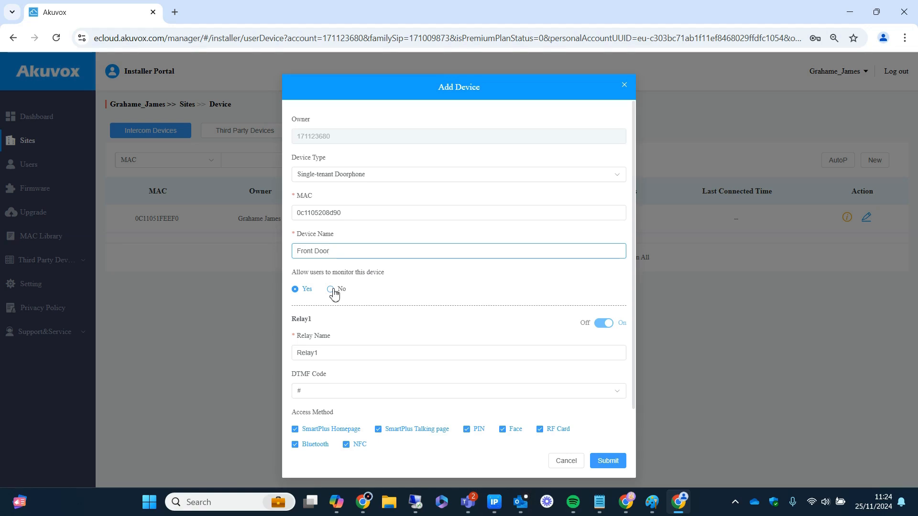
pyautogui.moveTo(635, 232); pyautogui.dragTo(635, 302)
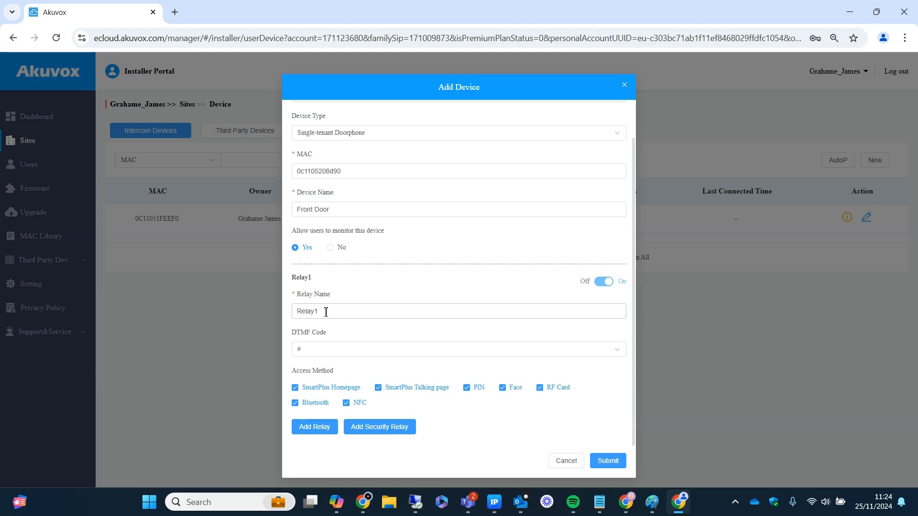
# - Add a second relay to Front Door, naming Relay1 'Vehicle Gate' and Relay2 'Ped Gate'
pyautogui.click(320, 430)
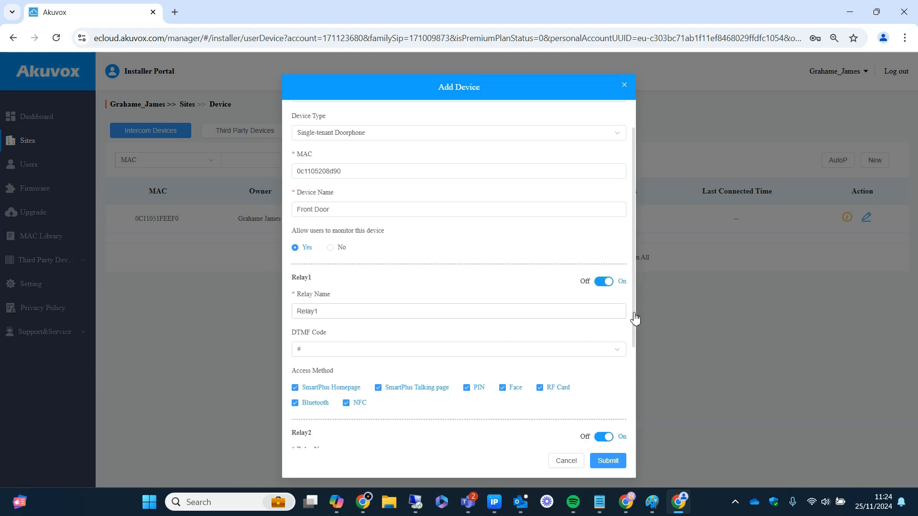
pyautogui.scroll(-2, 635, 318)
pyautogui.moveTo(340, 225); pyautogui.dragTo(227, 229)
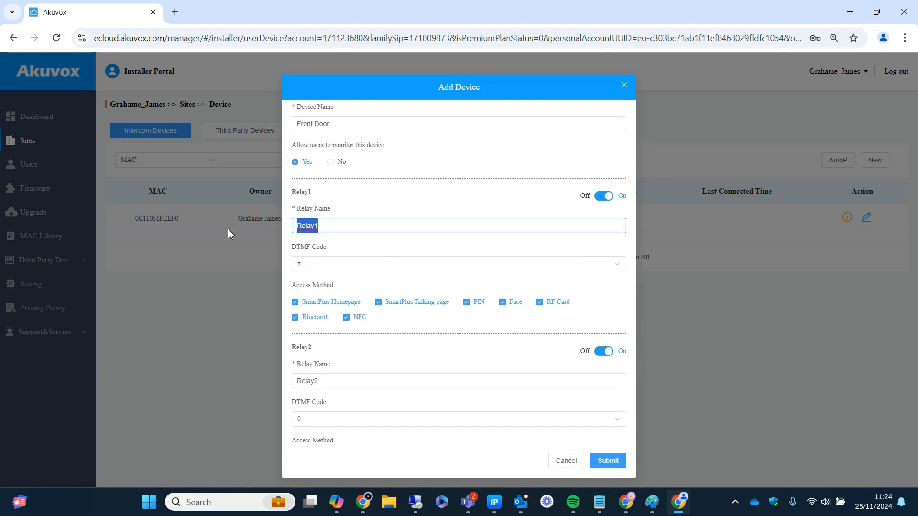
pyautogui.write('Vehiclen Gate')
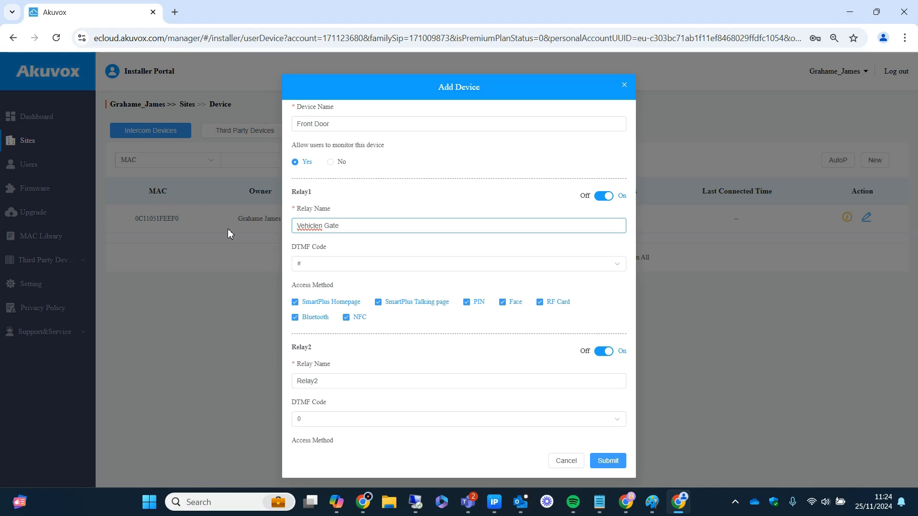
pyautogui.press('BackSpace')
pyautogui.press('BackSpace')
pyautogui.press('BackSpace')
pyautogui.press('BackSpace')
pyautogui.press('BackSpace')
pyautogui.press('BackSpace')
pyautogui.write('Gate')
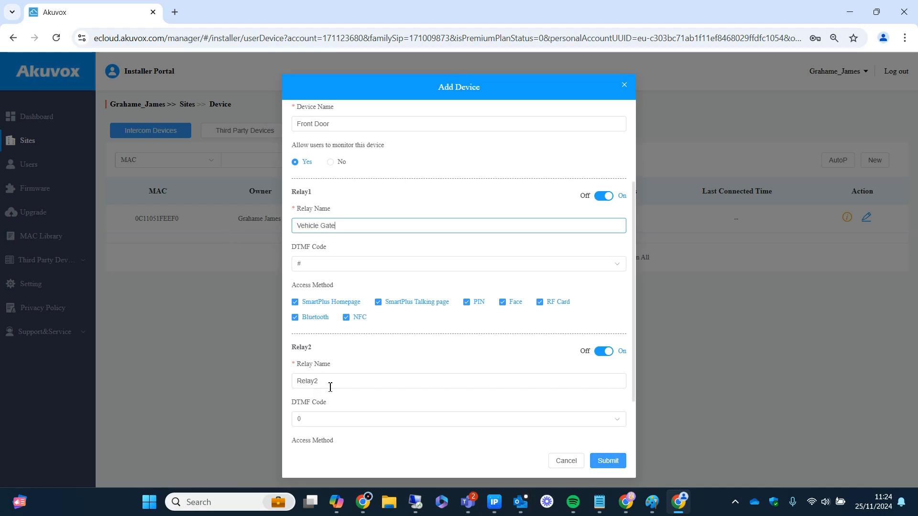
pyautogui.moveTo(330, 382); pyautogui.dragTo(257, 385)
pyautogui.write('Ped ')
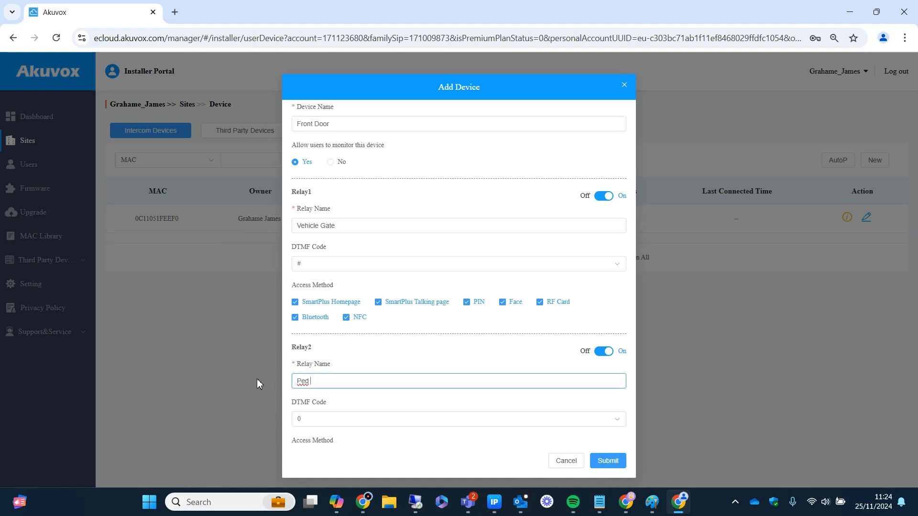
pyautogui.write('Gate')
pyautogui.moveTo(635, 293); pyautogui.dragTo(636, 326)
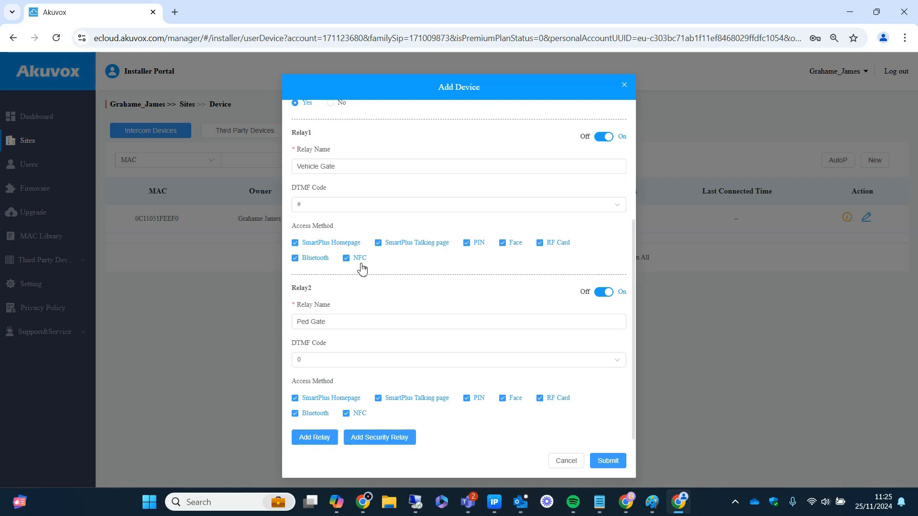
# - Toggle Face, PIN, RF Card, NFC and Bluetooth access checkboxes on both relays
pyautogui.click(505, 244)
pyautogui.click(467, 399)
pyautogui.click(540, 400)
pyautogui.click(540, 243)
pyautogui.click(348, 261)
pyautogui.click(303, 414)
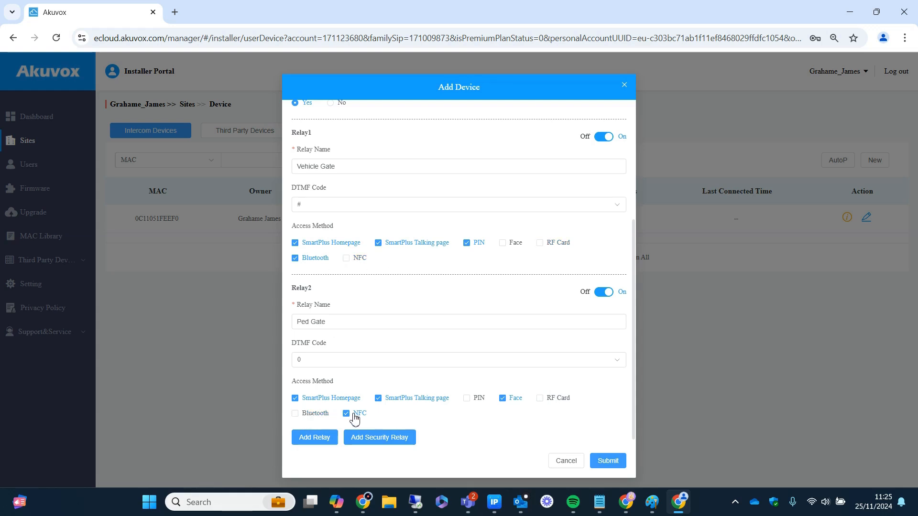
pyautogui.click(353, 415)
# - Switch off the Ped Gate relay and re-tick Face, RF Card and NFC for Vehicle Gate
pyautogui.click(605, 293)
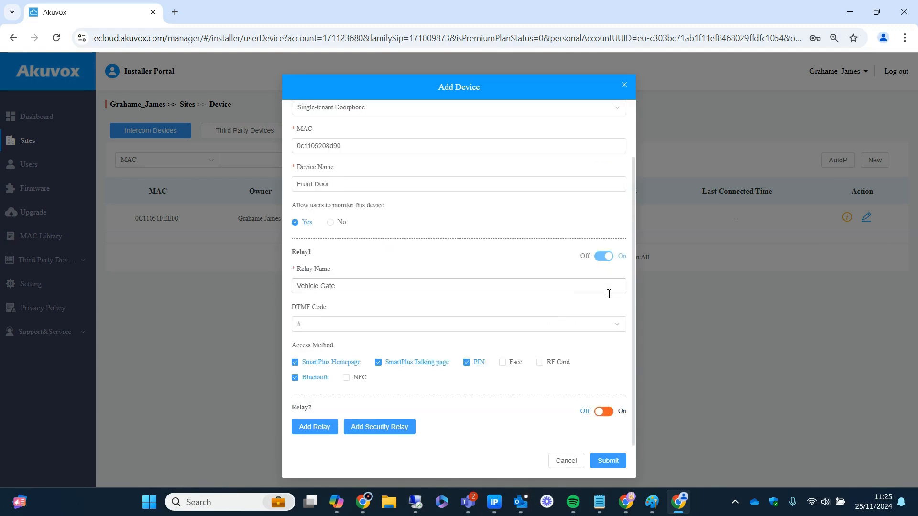
pyautogui.click(503, 362)
pyautogui.click(541, 365)
pyautogui.click(349, 379)
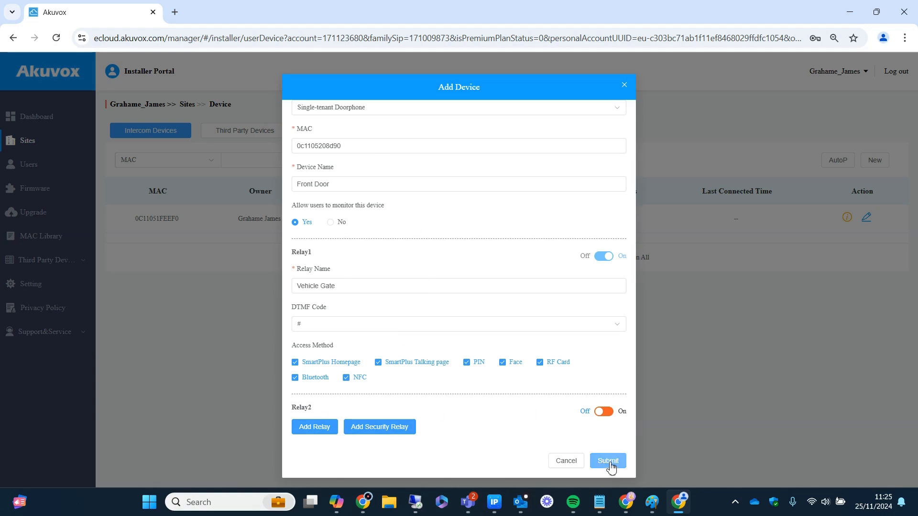
# - Submit the Front Door doorphone, then cancel a second Add Device dialog after viewing device types
pyautogui.click(608, 461)
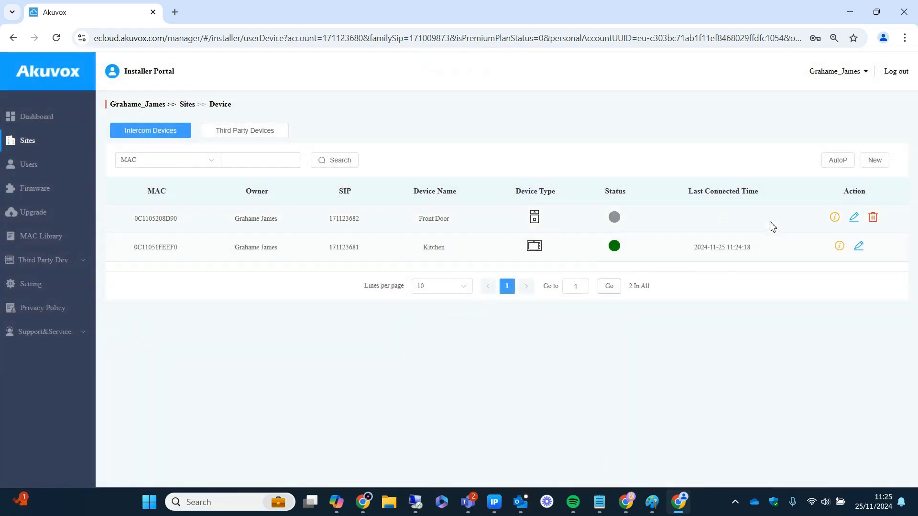
pyautogui.click(876, 168)
pyautogui.click(416, 180)
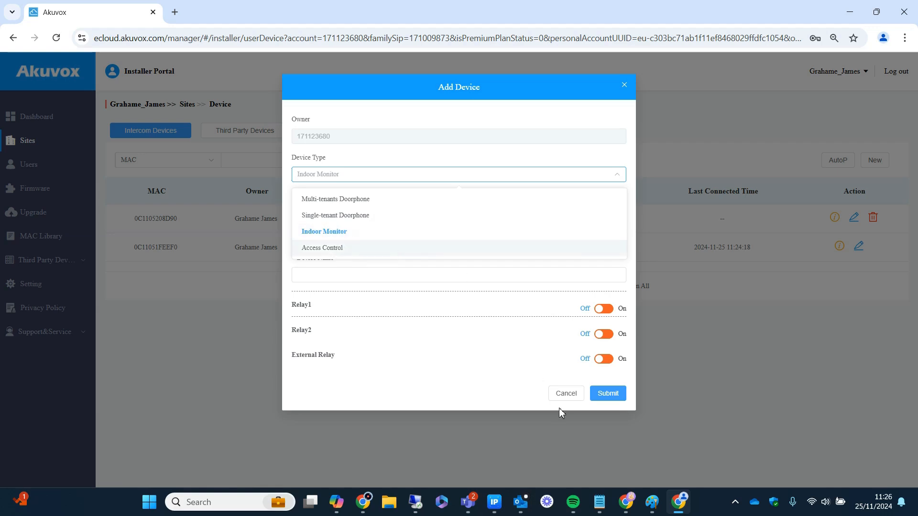
pyautogui.click(567, 394)
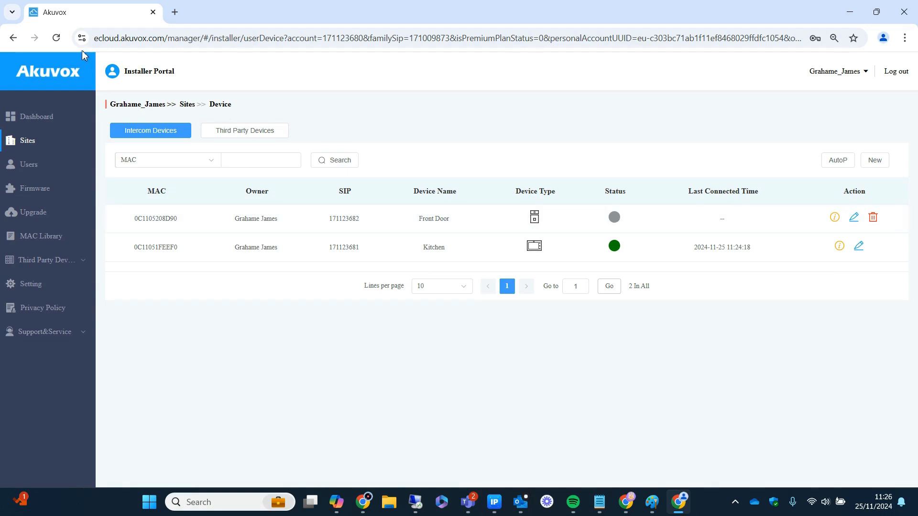
pyautogui.click(57, 38)
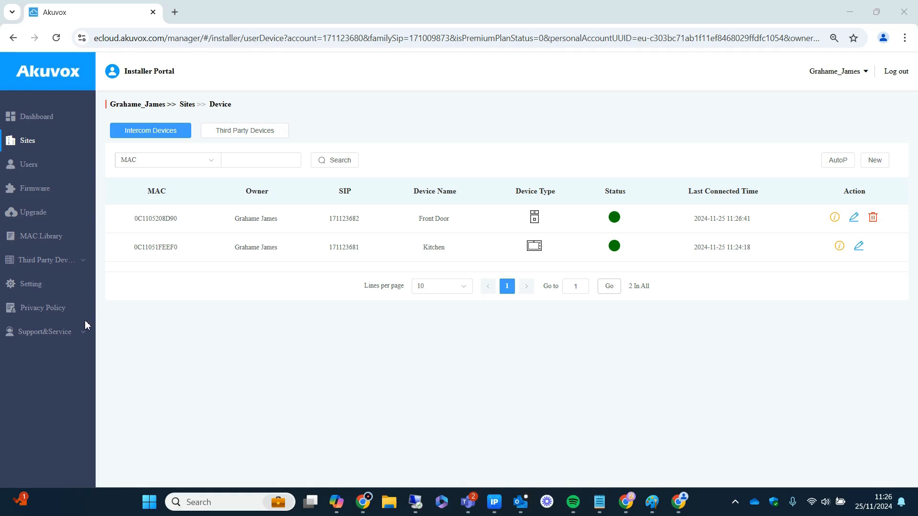
# - Edit the Single-Family House user and change SIP Call Or IP Call to SIP Call
pyautogui.click(31, 143)
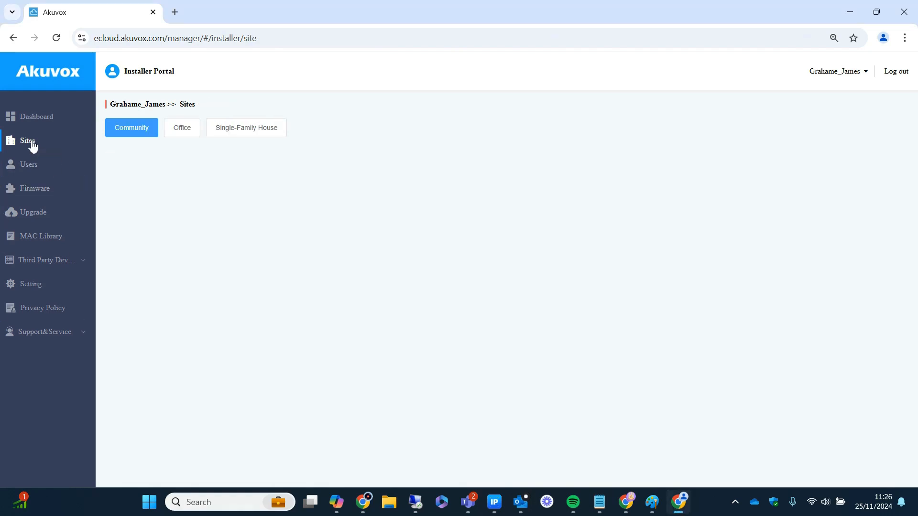
pyautogui.click(223, 131)
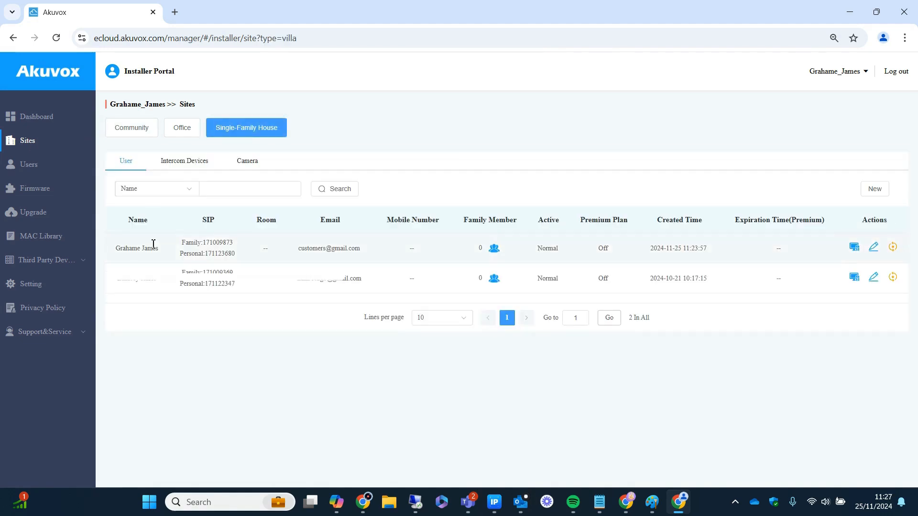
pyautogui.click(874, 248)
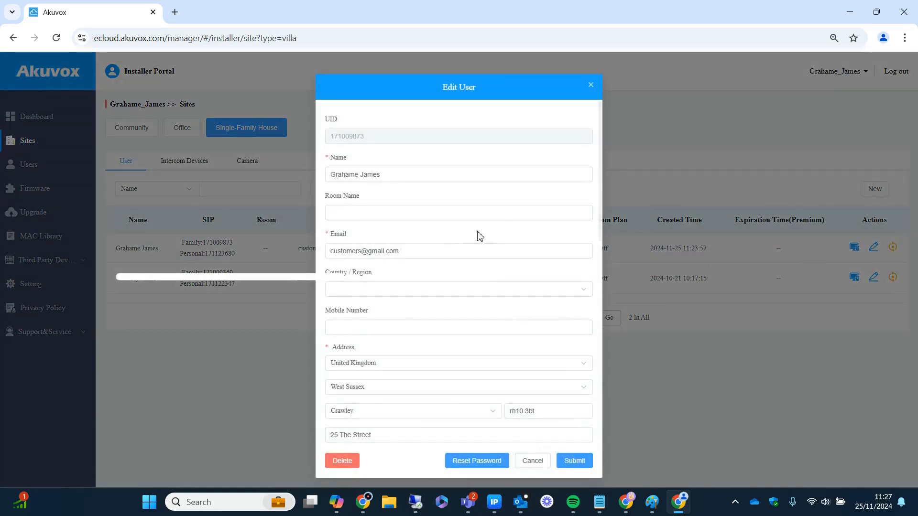
pyautogui.moveTo(443, 251); pyautogui.dragTo(322, 254)
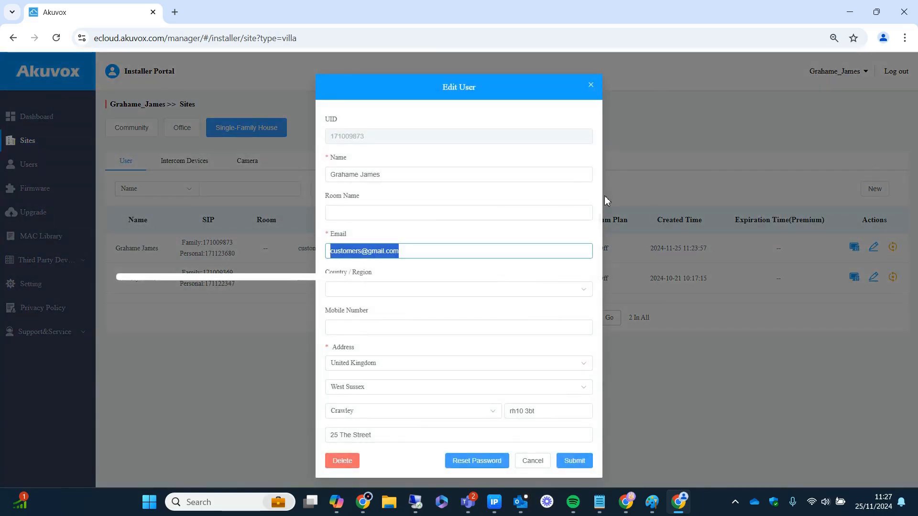
pyautogui.moveTo(601, 203); pyautogui.dragTo(607, 299)
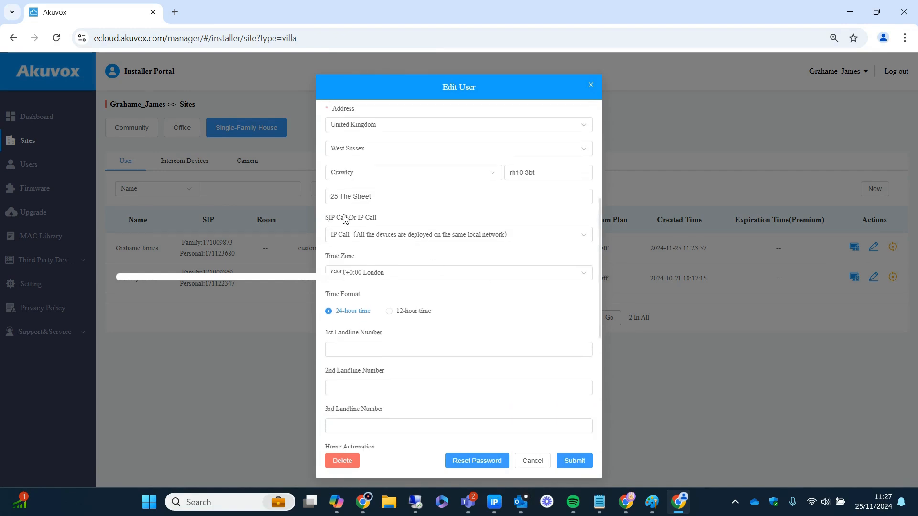
pyautogui.click(418, 239)
pyautogui.click(400, 260)
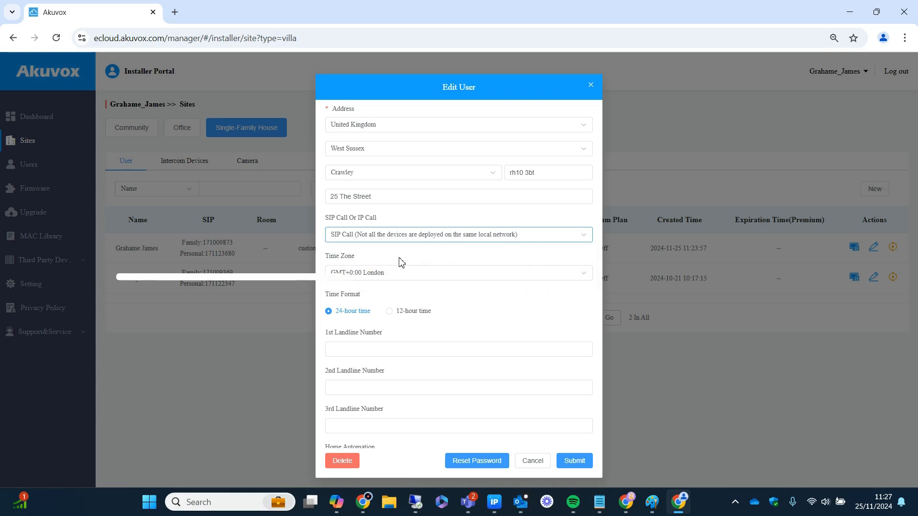
pyautogui.click(566, 462)
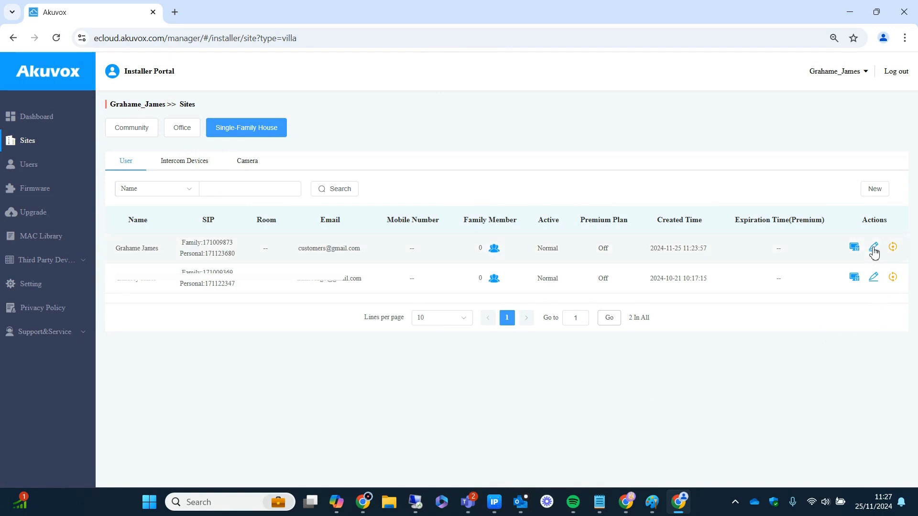
# - Reset the single-family user's password, confirm, and close the user details with Cancel
pyautogui.click(874, 250)
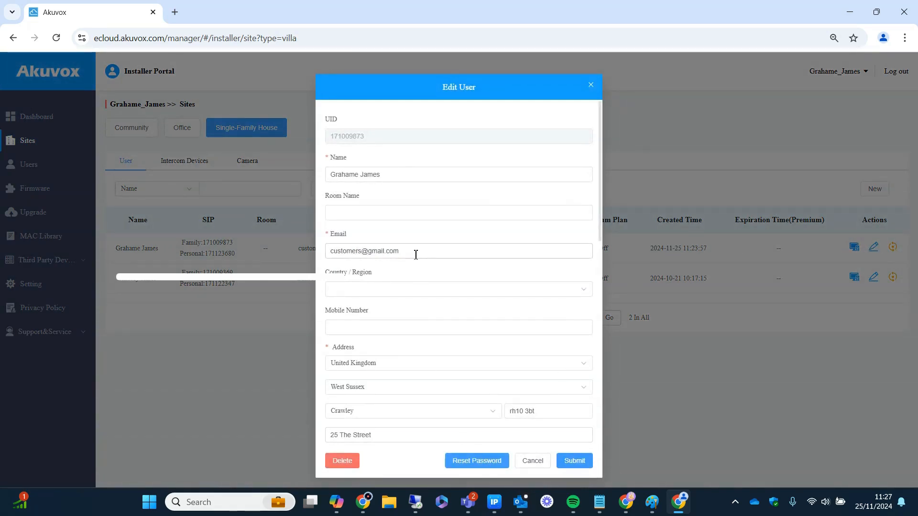
pyautogui.click(478, 462)
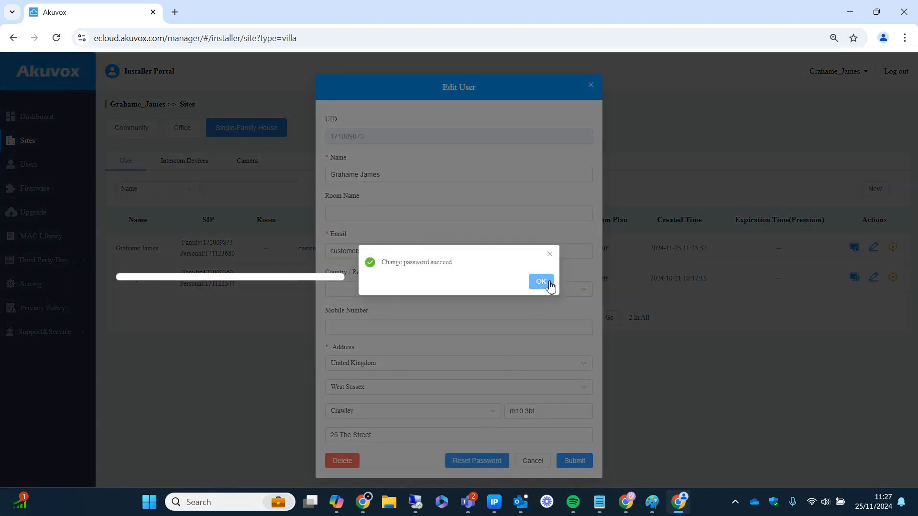
pyautogui.click(540, 282)
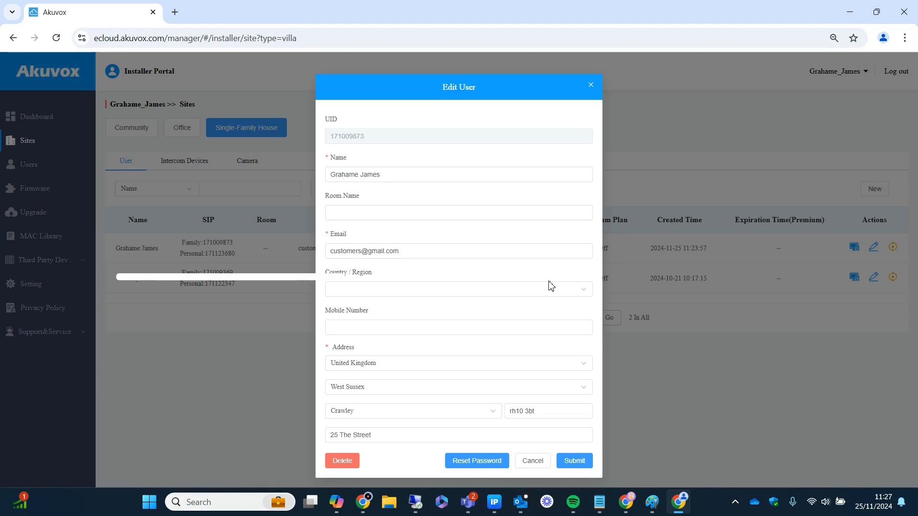
pyautogui.click(536, 461)
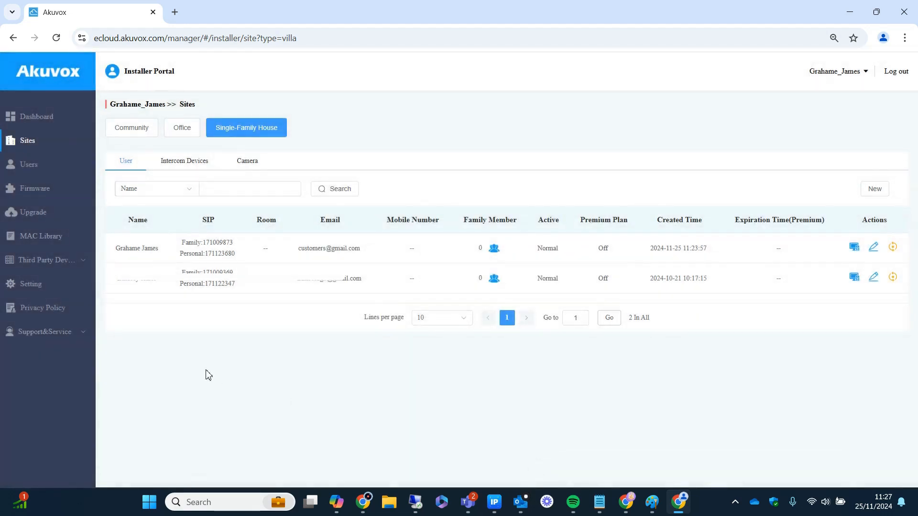